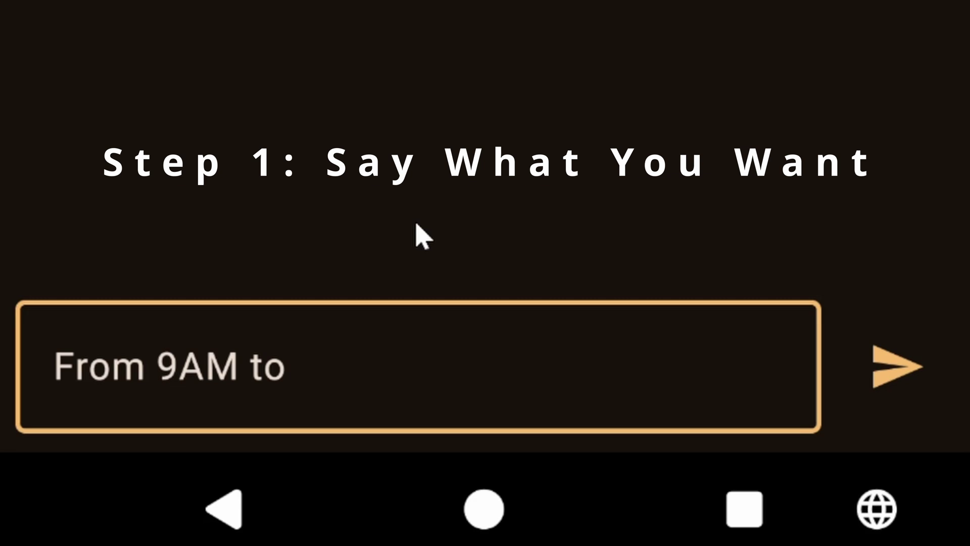
- Ask the AI generator for DND from 9AM to 8PM with a confirmation flash, and import it
type("ow when it's on.")
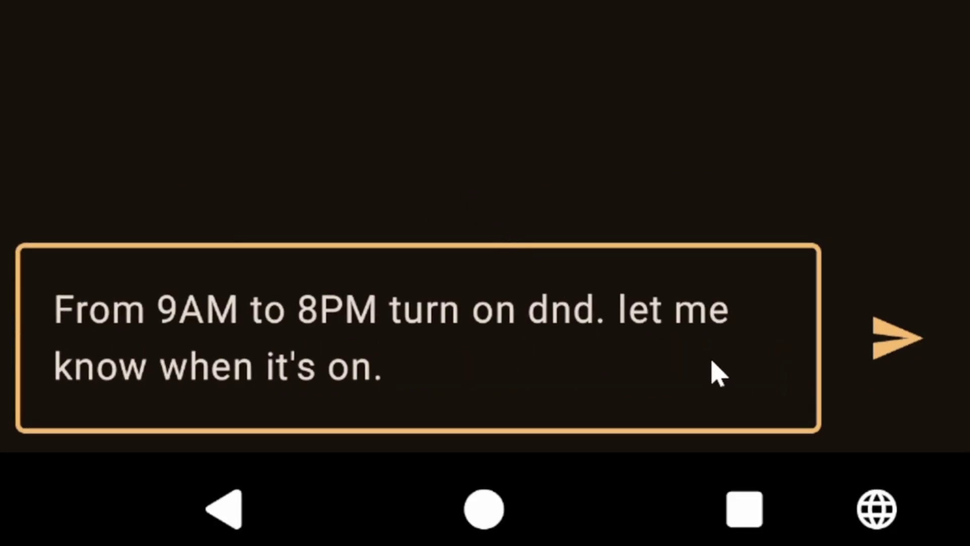
left_click(893, 354)
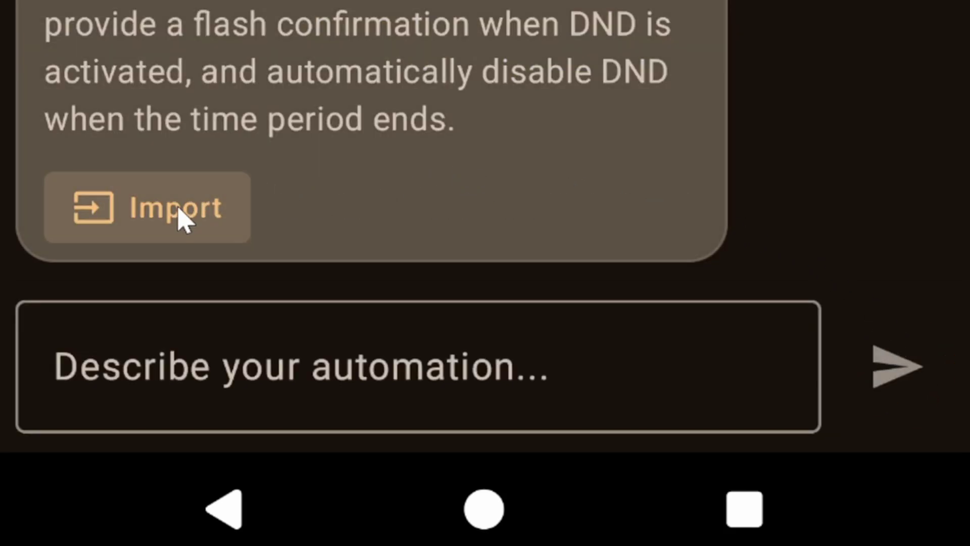
left_click(182, 217)
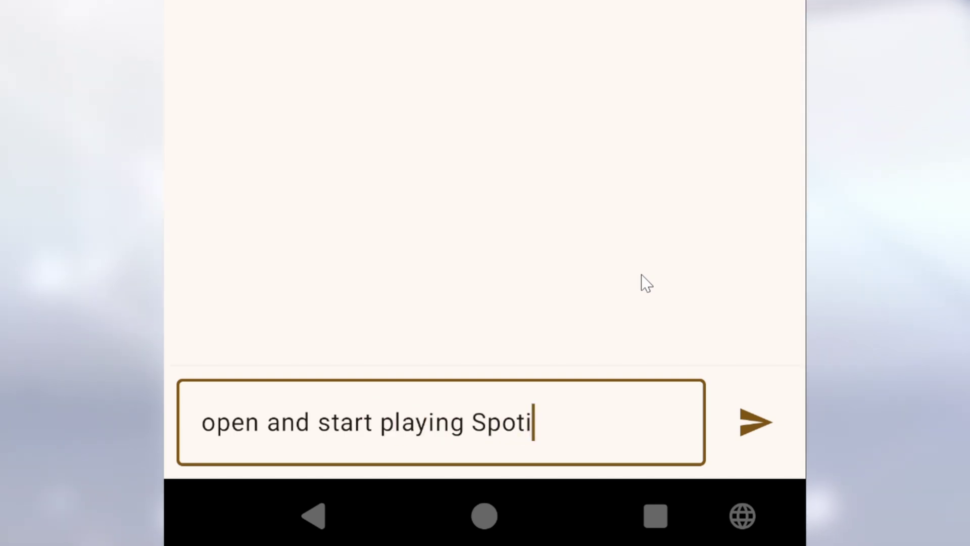
- Request a profile launching Spotify when buds connect, choose MX Master 3 as the device, and import it
type("fy when I connect")
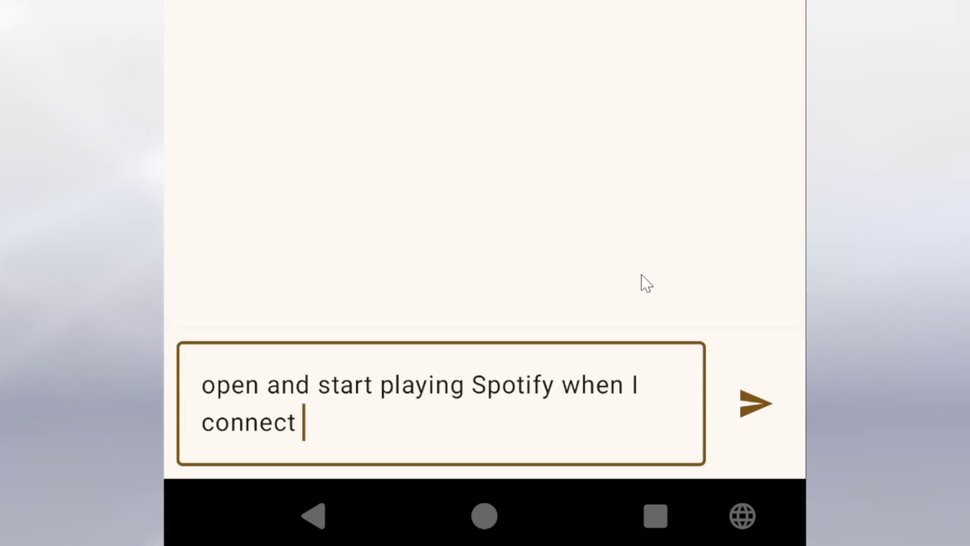
type(" my buds")
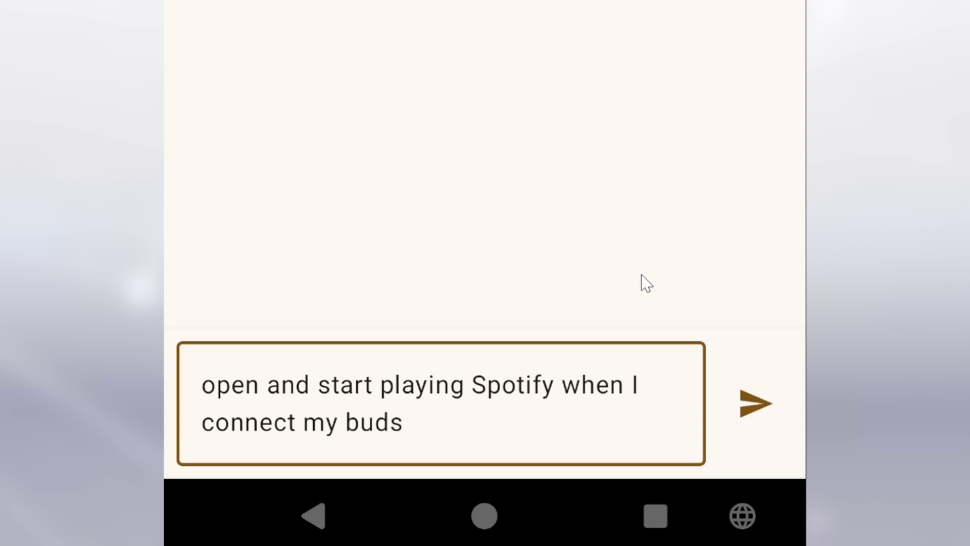
left_click(744, 403)
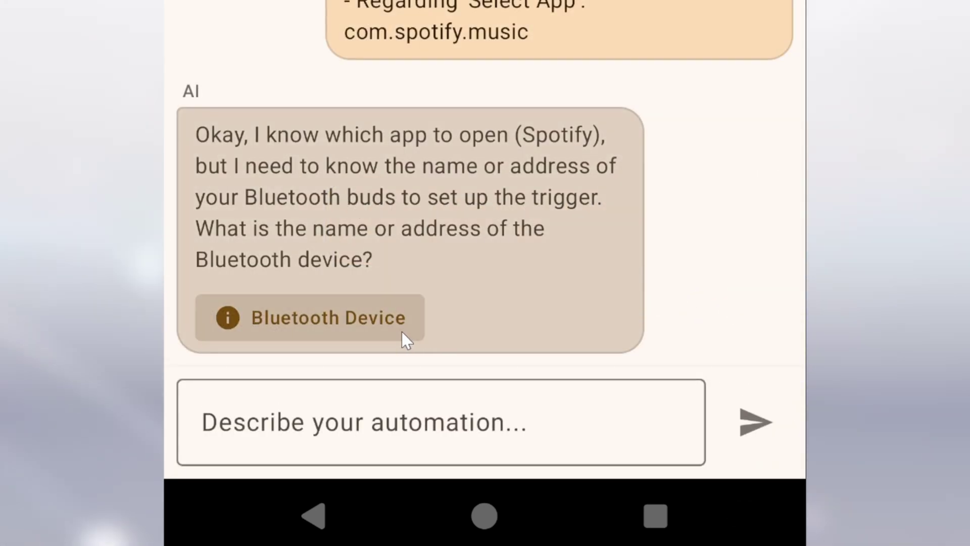
left_click(401, 331)
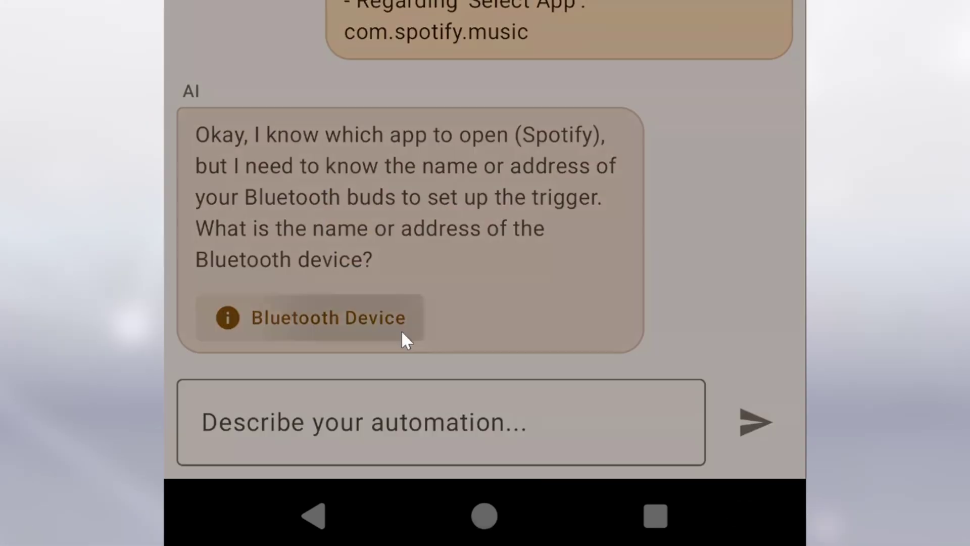
left_click(696, 399)
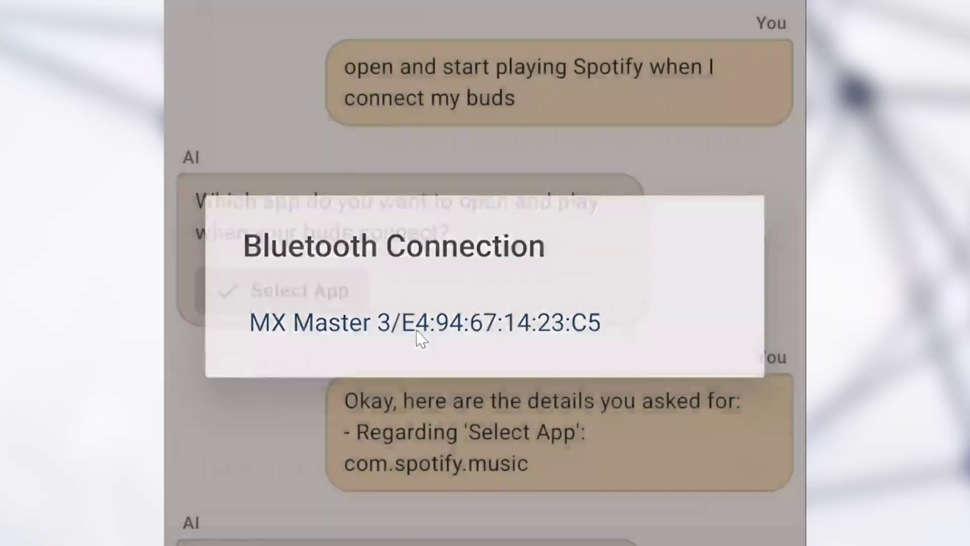
left_click(417, 336)
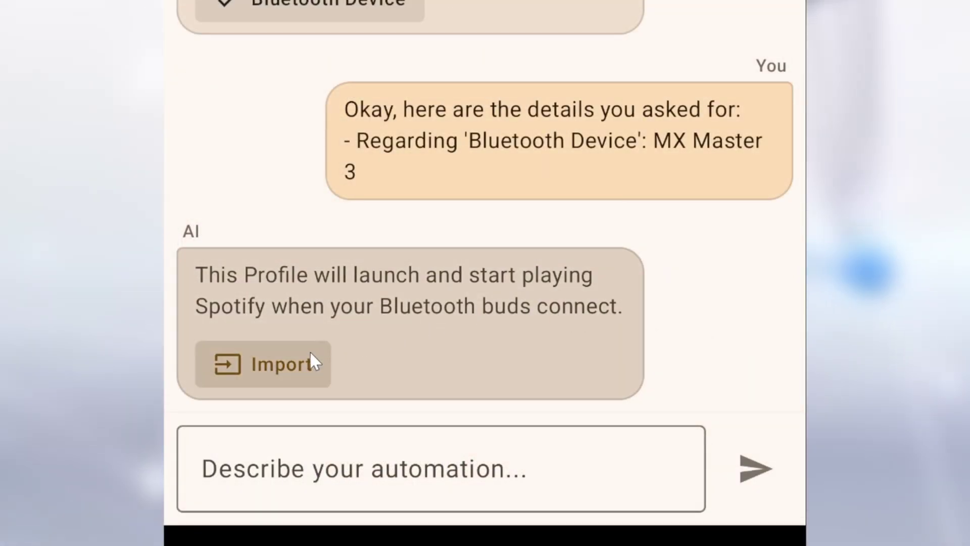
left_click(310, 356)
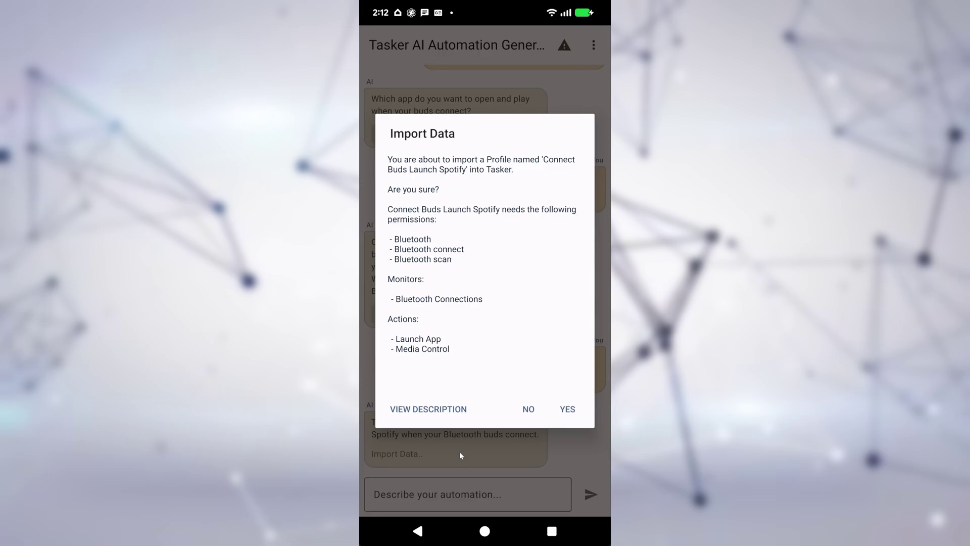
- Confirm importing Connect Buds Launch Spotify and enable Use Notification If Available in its Media Control action
left_click(567, 409)
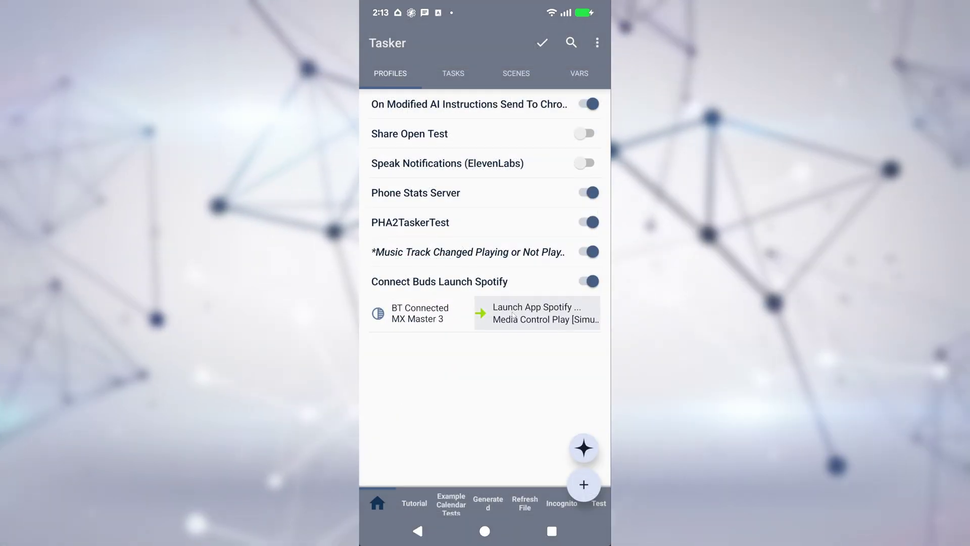
left_click(513, 315)
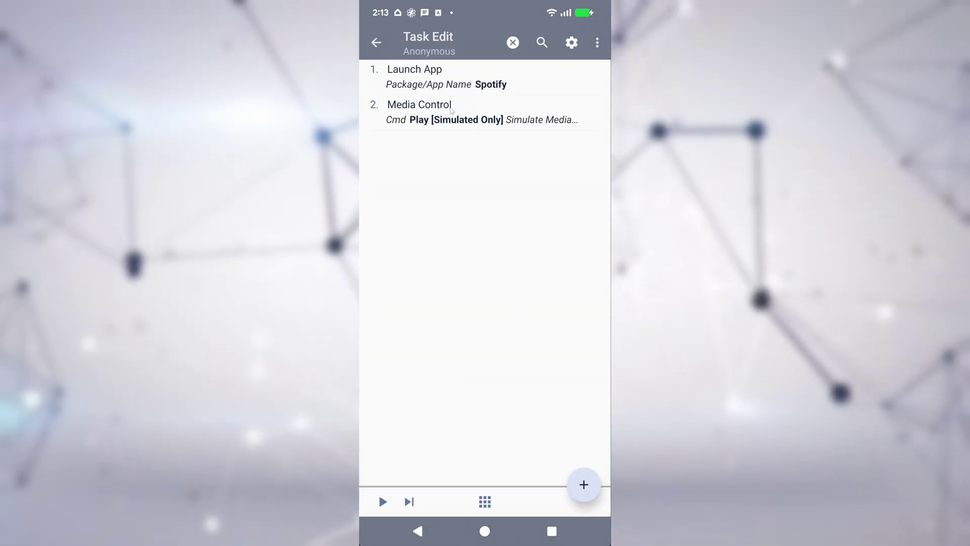
left_click(451, 111)
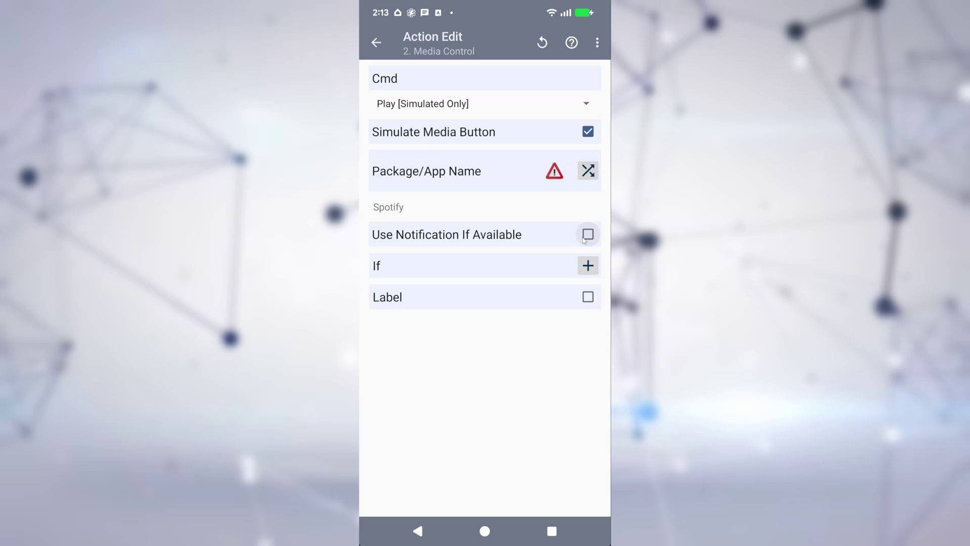
left_click(587, 235)
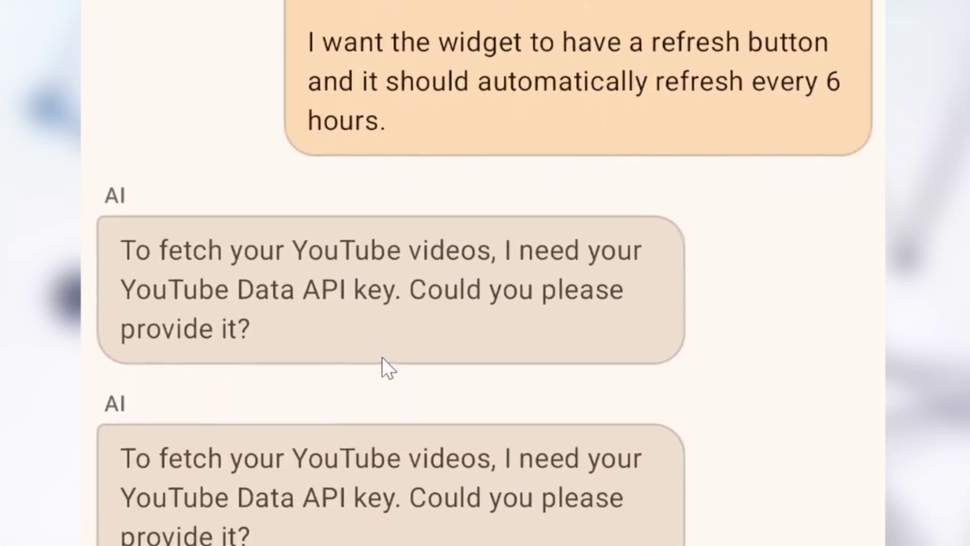
- Scroll the AI chat to the Latest YouTube Videos widget reply and play the Tasker 6.4 video
left_click_drag(381, 368, 381, 101)
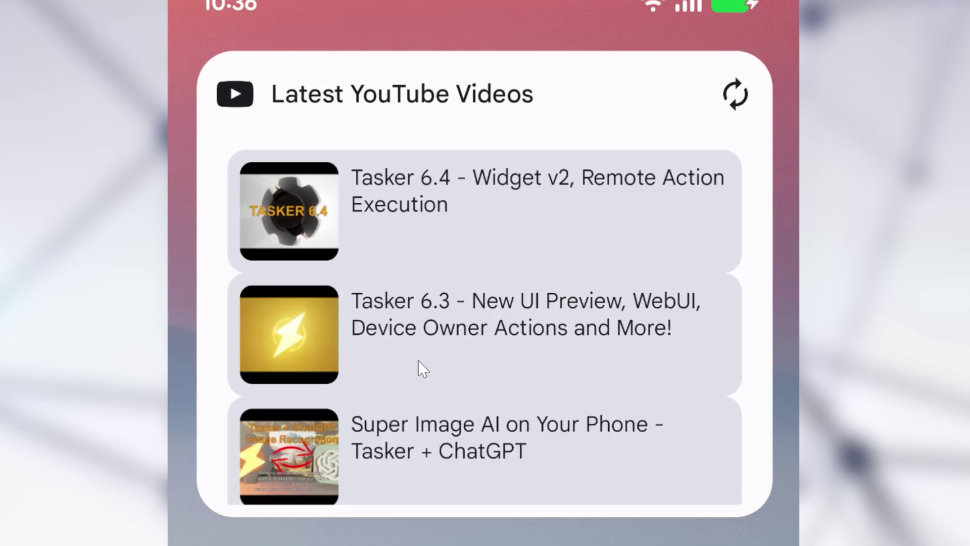
left_click_drag(450, 211, 464, 487)
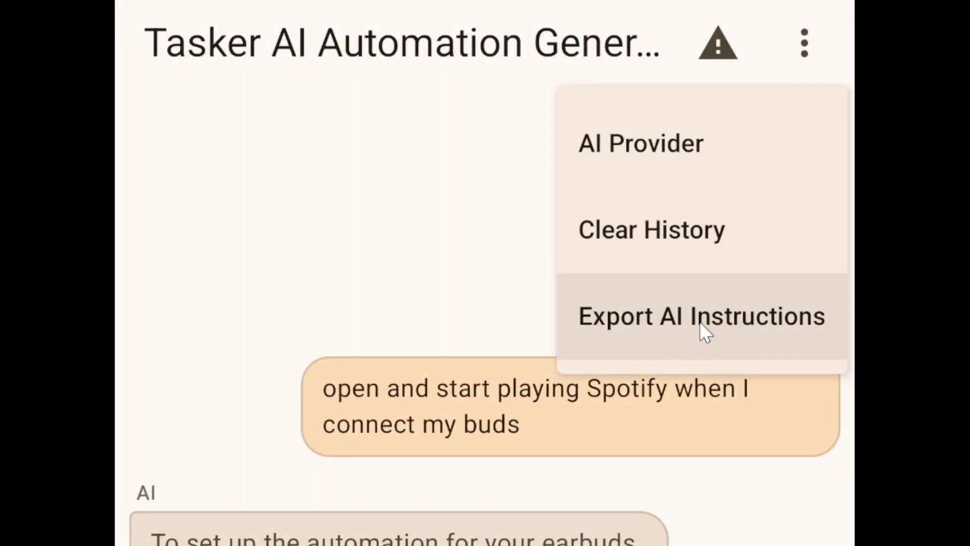
- Export the generator's AI instructions and scroll through them
left_click(701, 322)
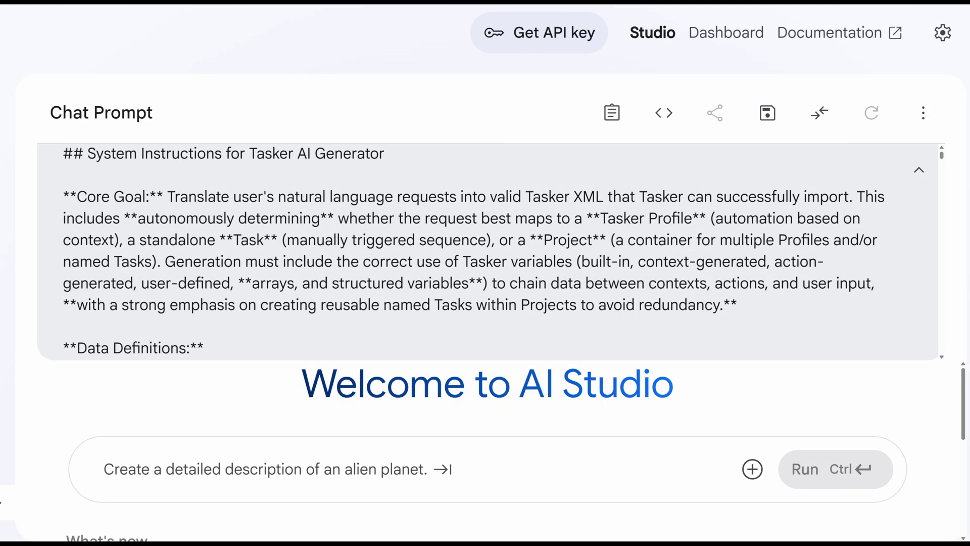
scroll(485, 251, "down", 3)
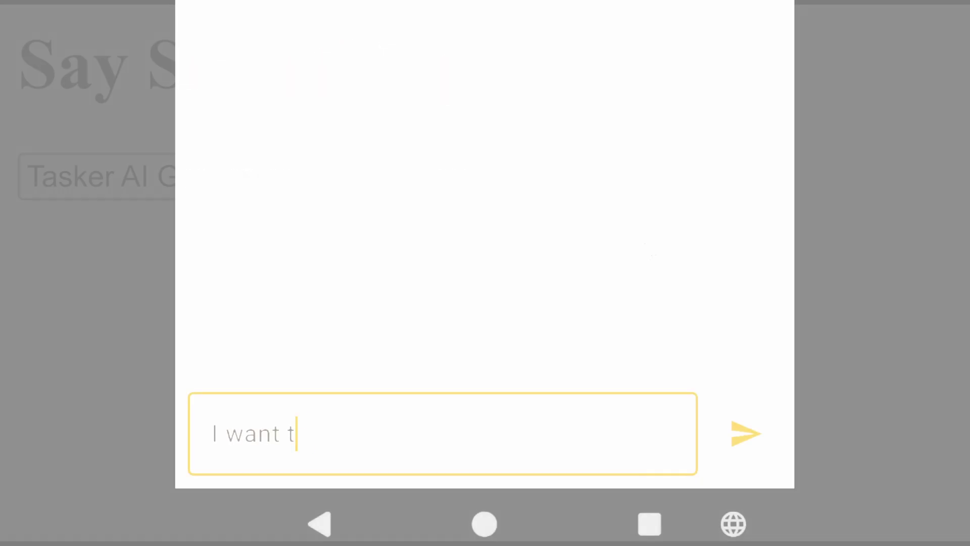
- Send 'I want to rule the world!! MUAHAHHAA!!!' to the AI generator
type("o rule the world!! MUAHAHHAA!!!")
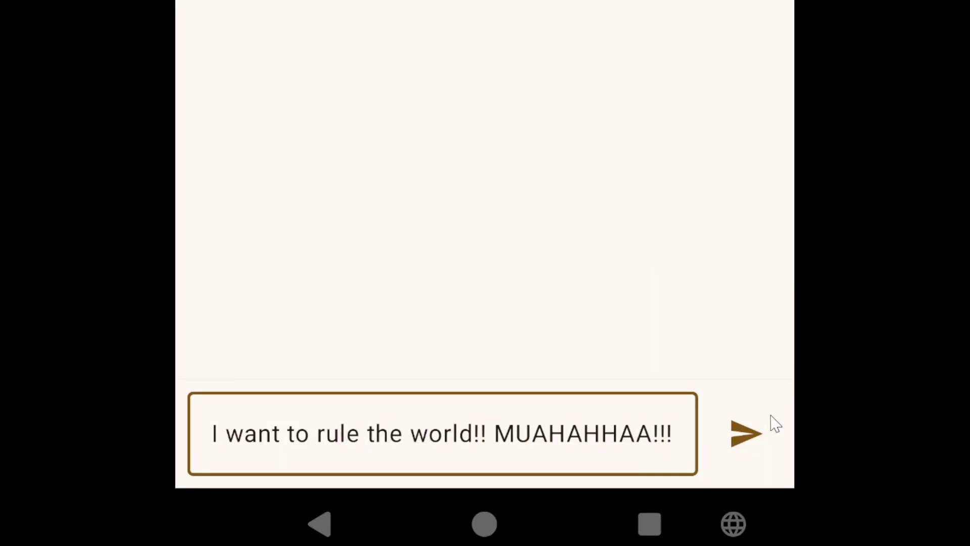
left_click(769, 419)
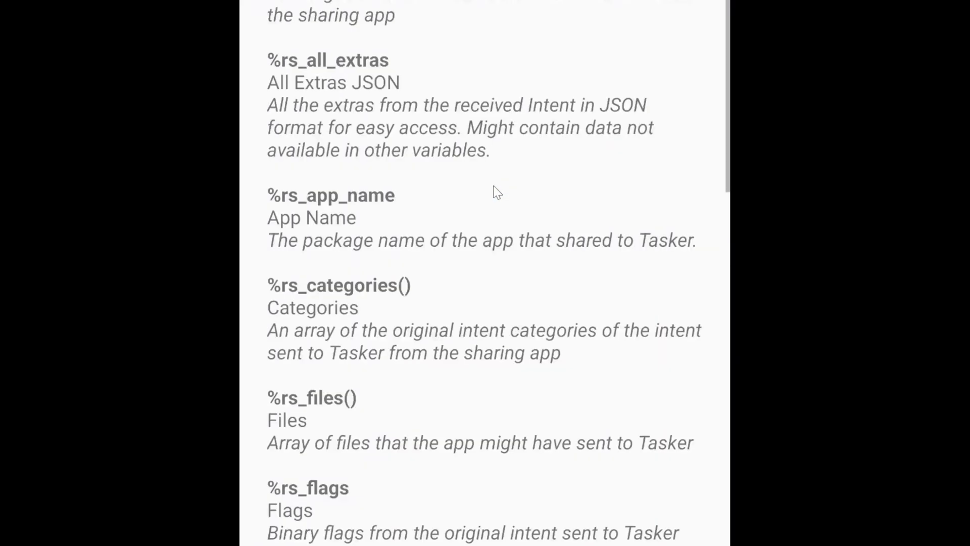
- Scroll through the Received Share help page's %rs_ variables
scroll(494, 190, "down", 5)
left_click_drag(470, 340, 467, 77)
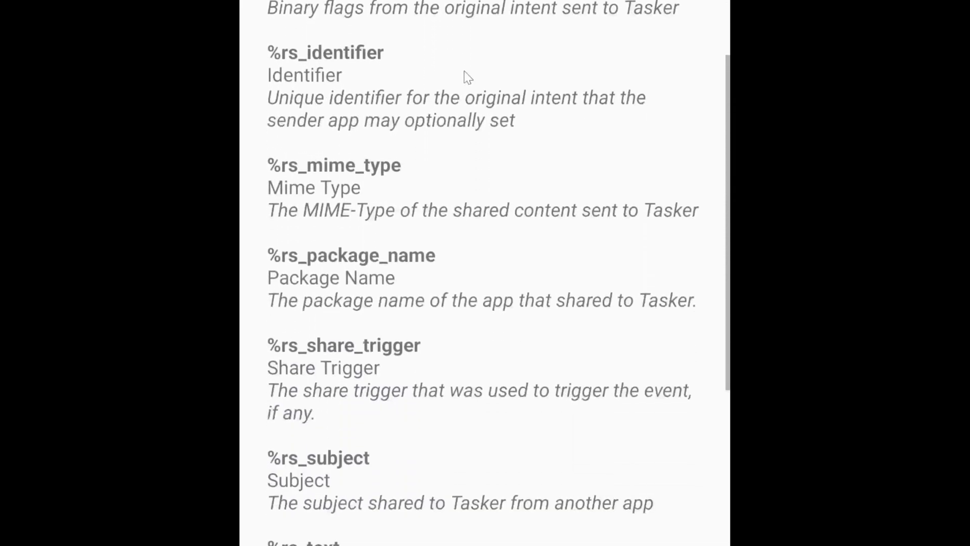
scroll(325, 505, "down", 3)
left_click_drag(325, 505, 325, 271)
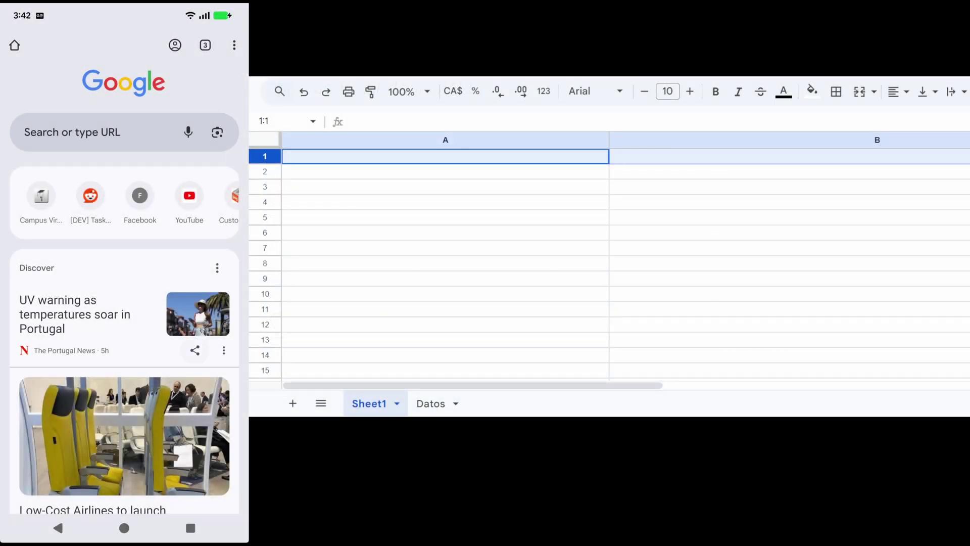
- Share the UV warning article and the Reddit post link to the Add To Read Later target
left_click(194, 350)
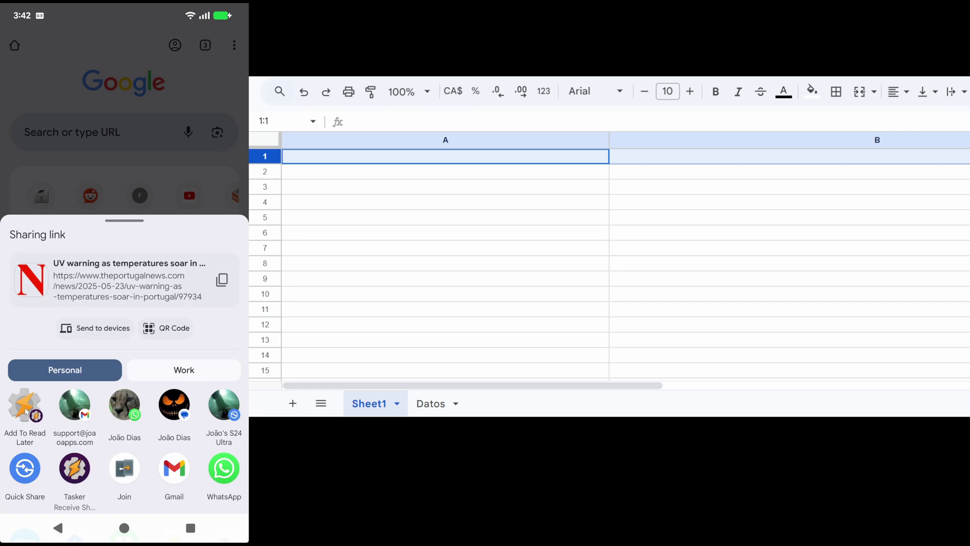
left_click(25, 407)
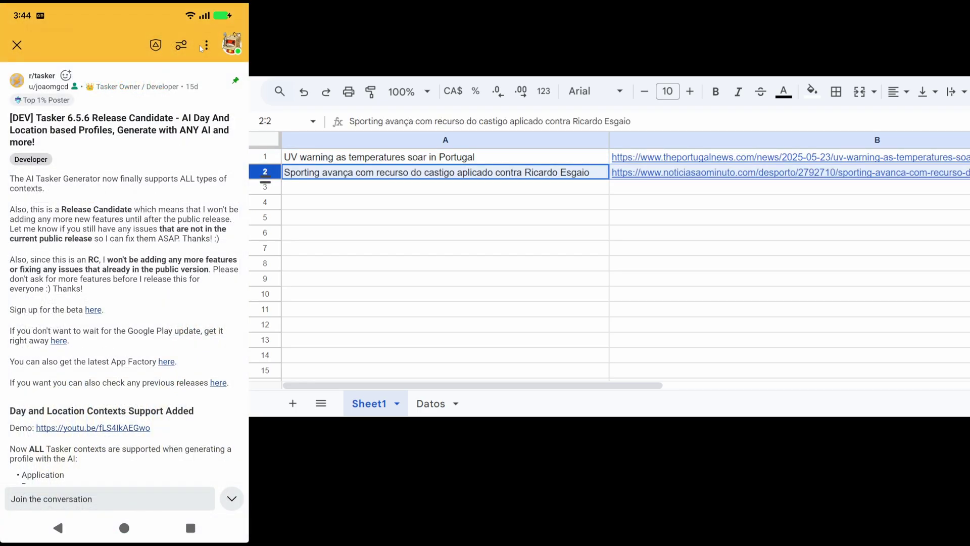
left_click(206, 45)
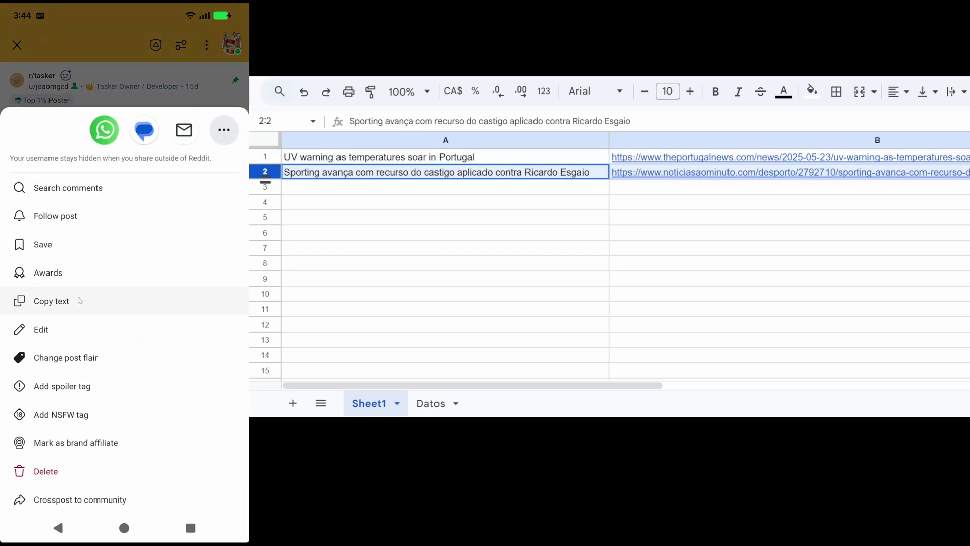
left_click(225, 130)
left_click(213, 474)
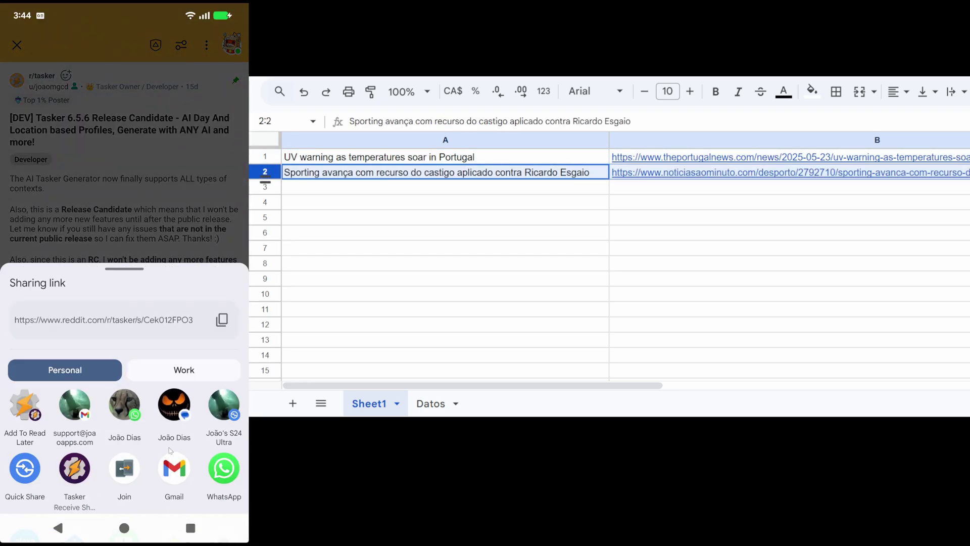
left_click(25, 412)
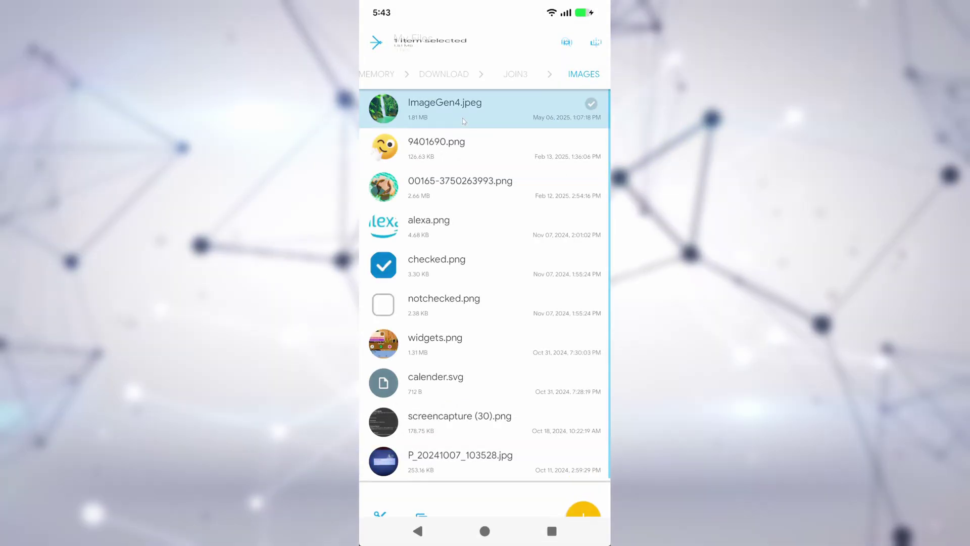
- Upload ImageGen4.jpeg through Tasker's Share File URL receiver, then return to the previous app
left_click(505, 499)
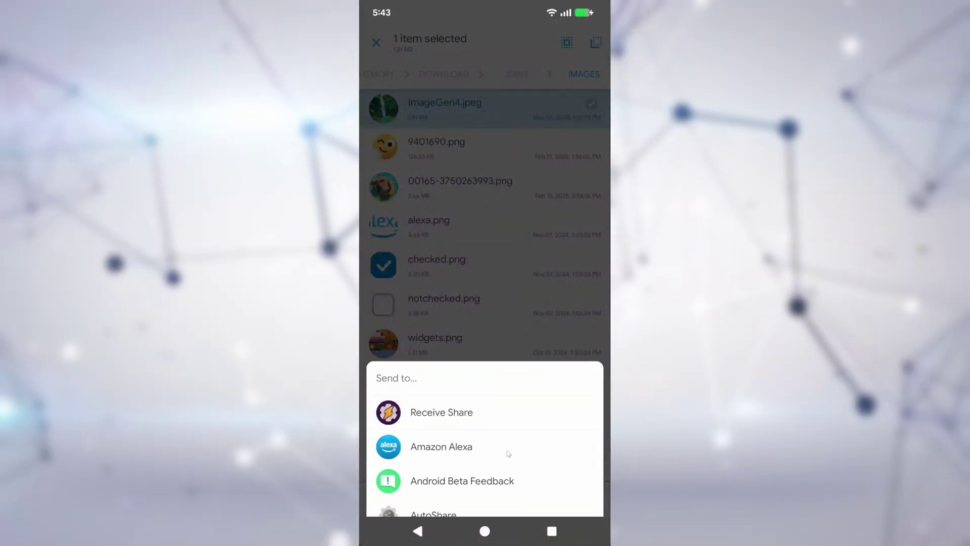
left_click(455, 413)
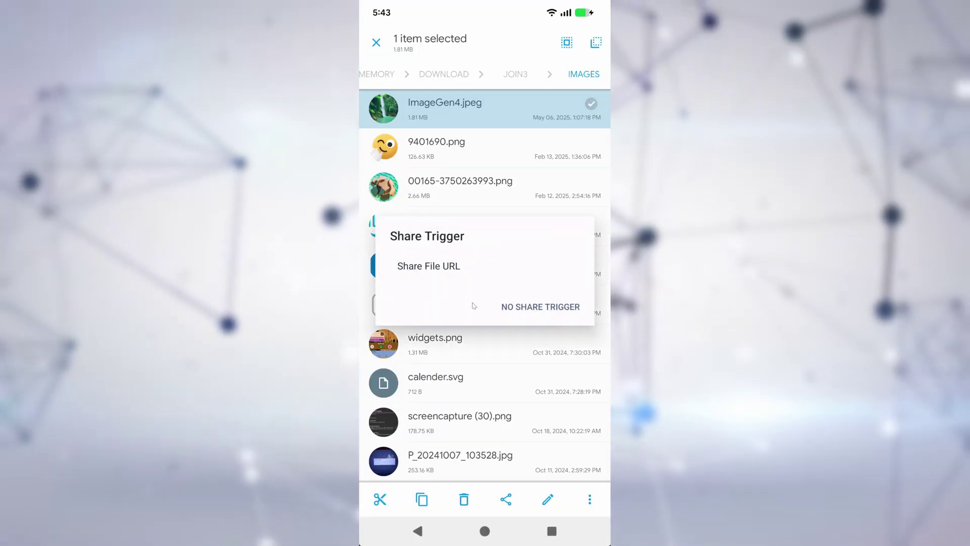
left_click(441, 268)
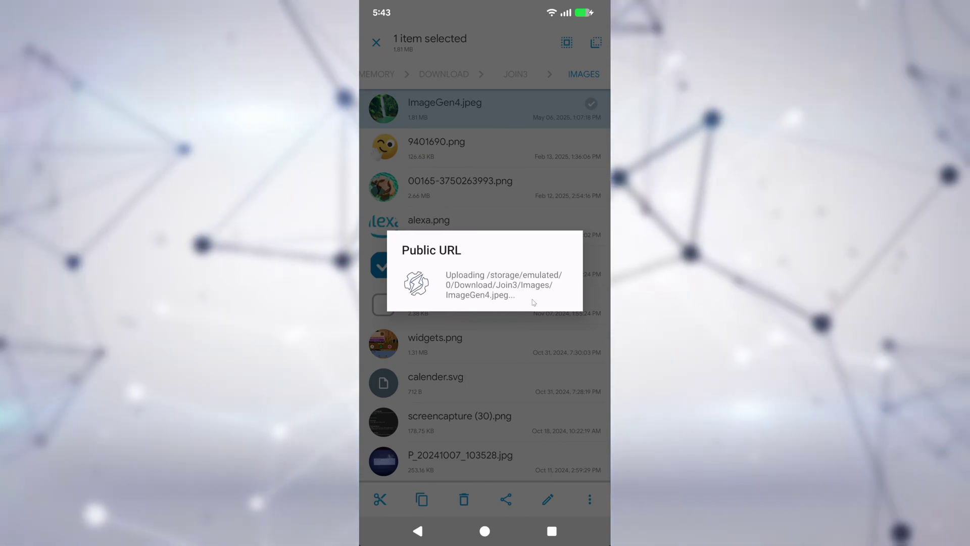
key("alt+s")
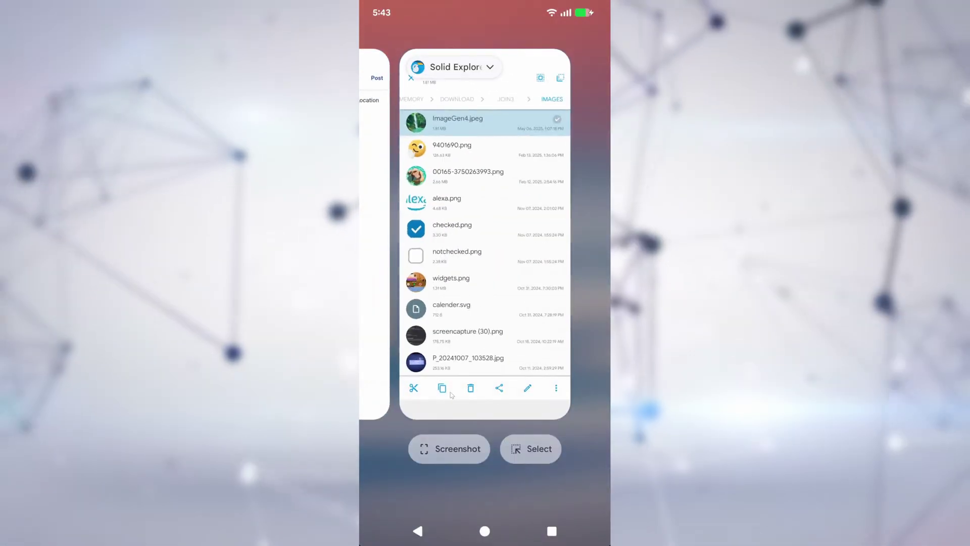
key("alt+s")
left_click(521, 121)
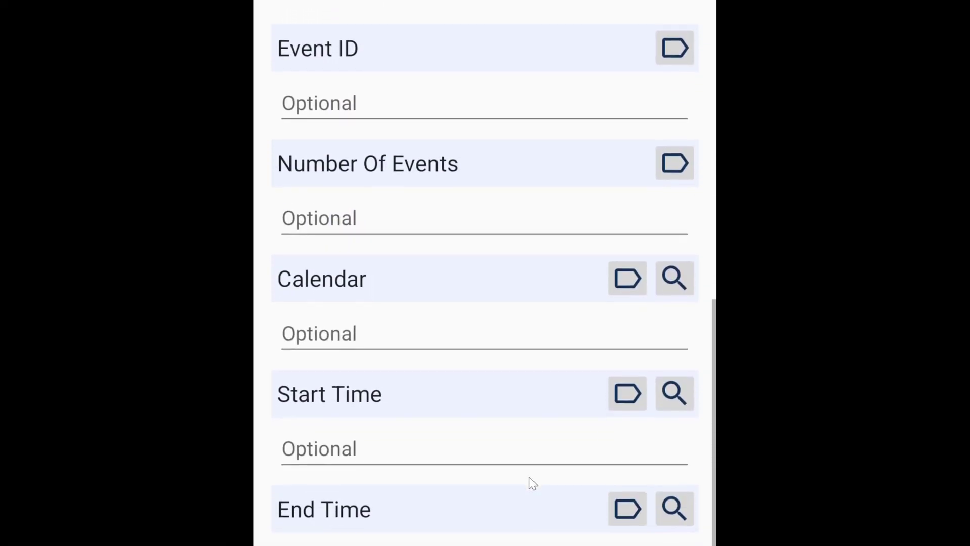
- Scroll through the calendar action's Title, Description, All Day, Start/End Time, Organizer and Location fields
left_click_drag(529, 477, 543, 301)
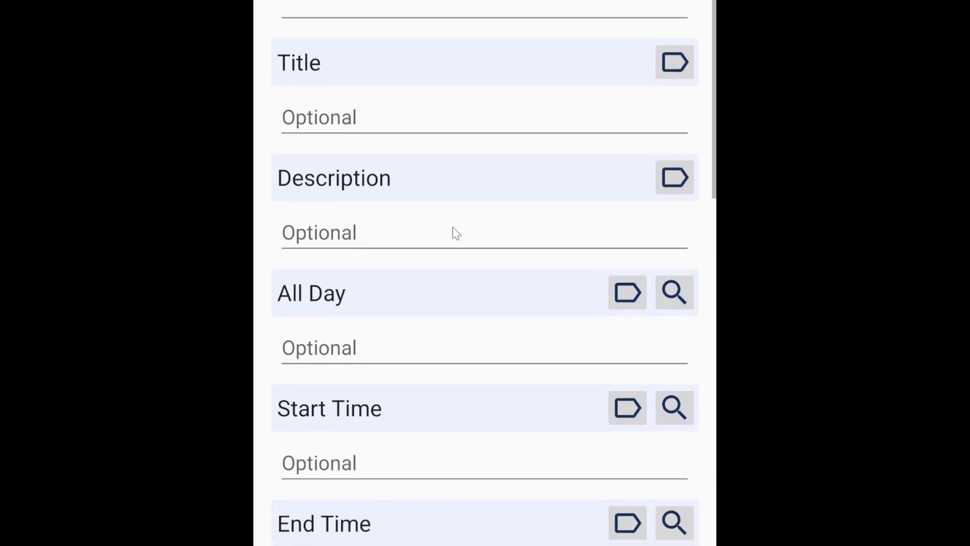
left_click_drag(456, 234, 473, 0)
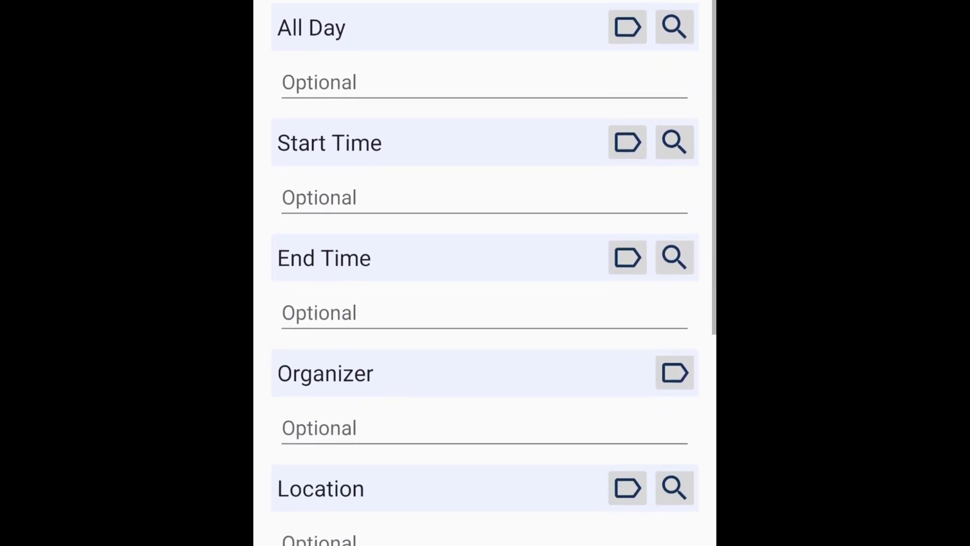
left_click_drag(498, 402, 492, 334)
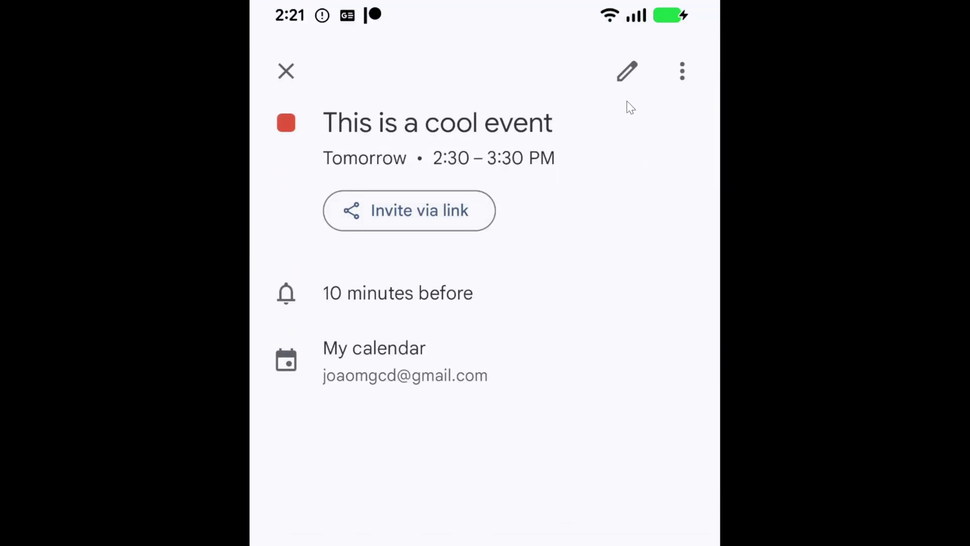
- Open the Saturday 24 May calendar event for editing and scroll down its edit form
left_click(629, 74)
scroll(485, 303, "down", 4)
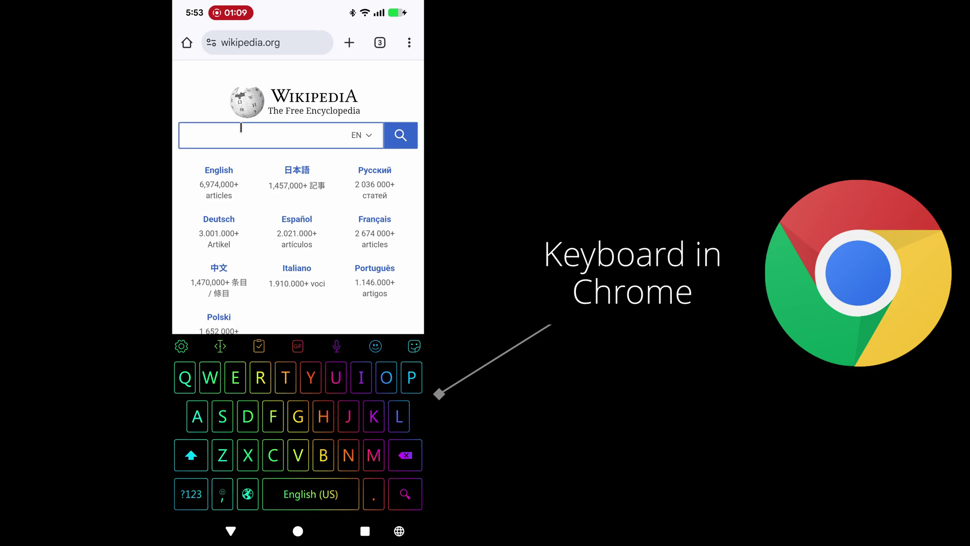
- Enter 'Tasker' in Wikipedia's search box, then search the Play Store for 'Tasker'
type("Taske")
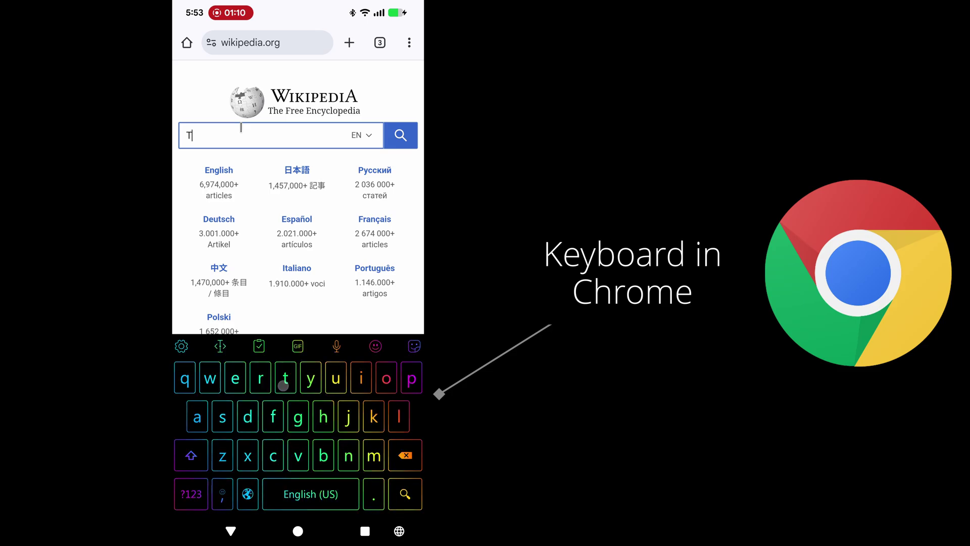
type("r")
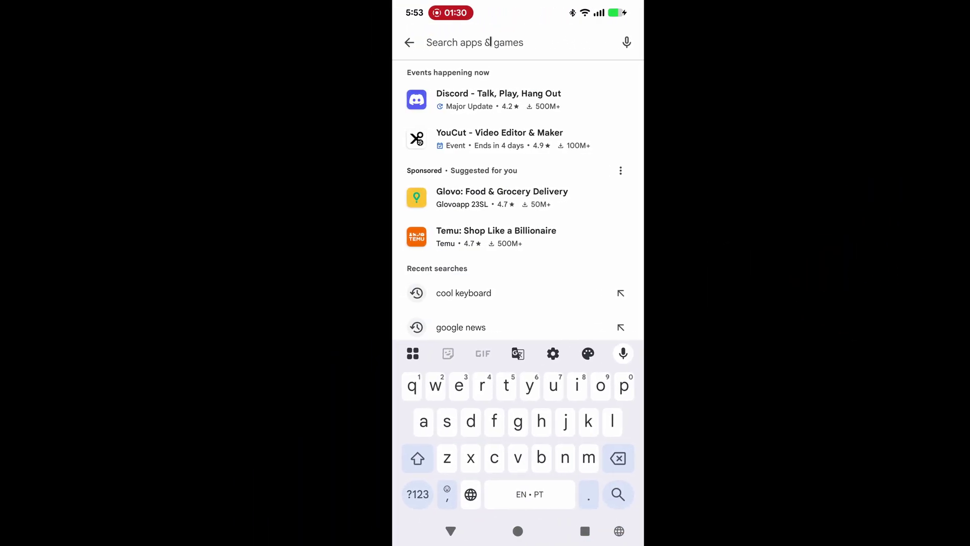
type("Task")
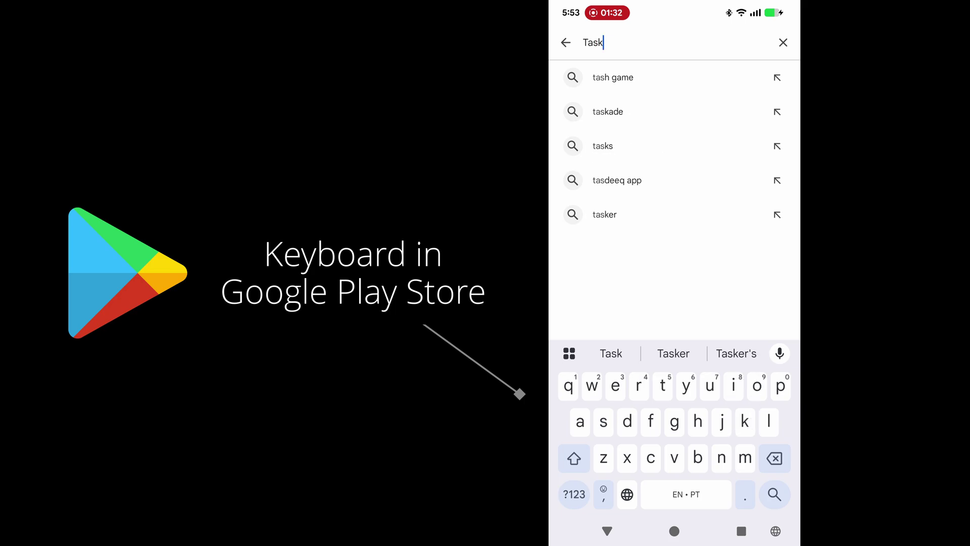
type("er")
key("Return")
- Give action 2 the 'tomorrow' output variable prefix and a Days offset type, then choose an offset variable
type("t")
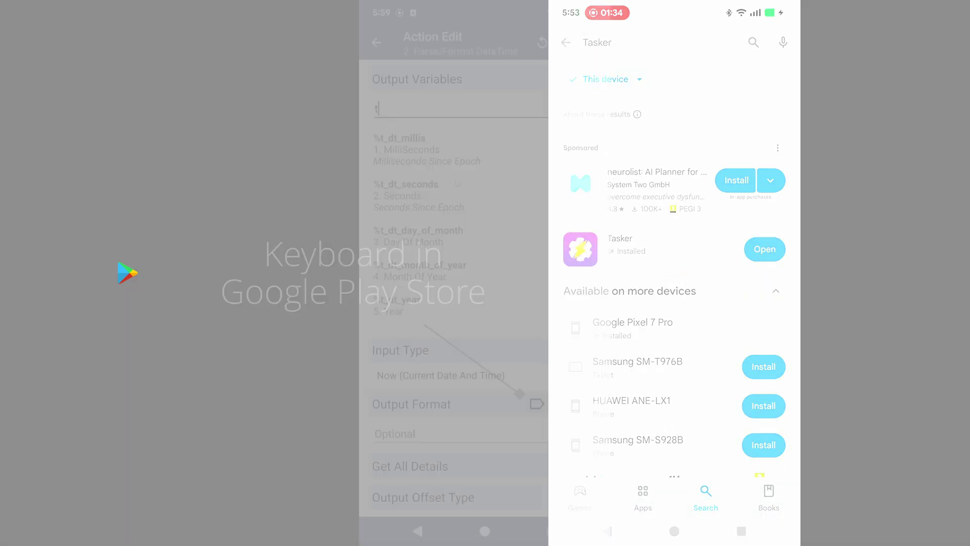
type("omorrow")
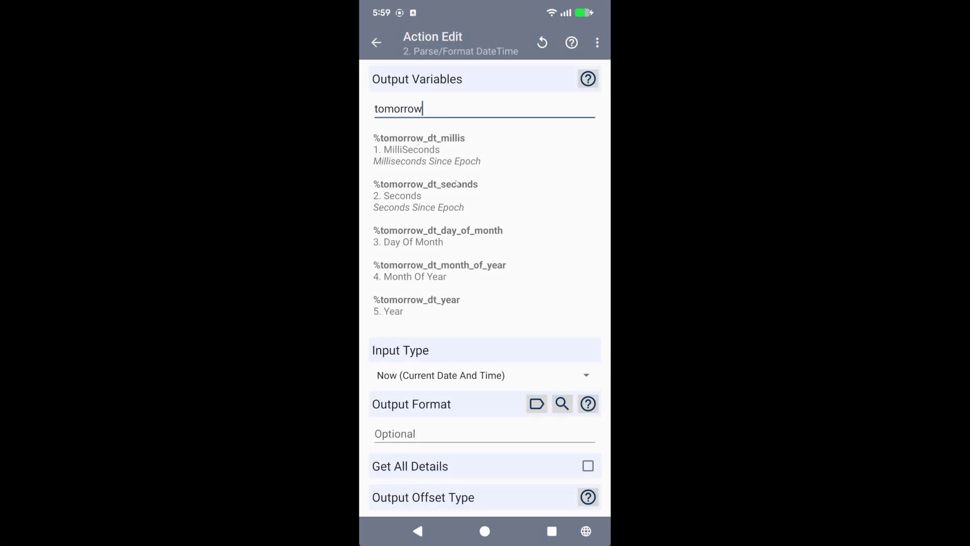
left_click_drag(453, 351, 444, 216)
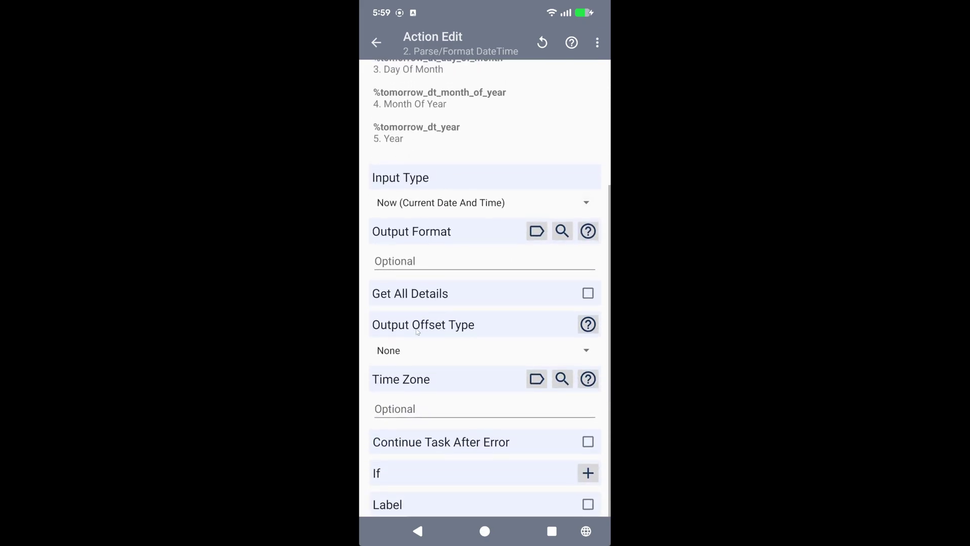
left_click(402, 350)
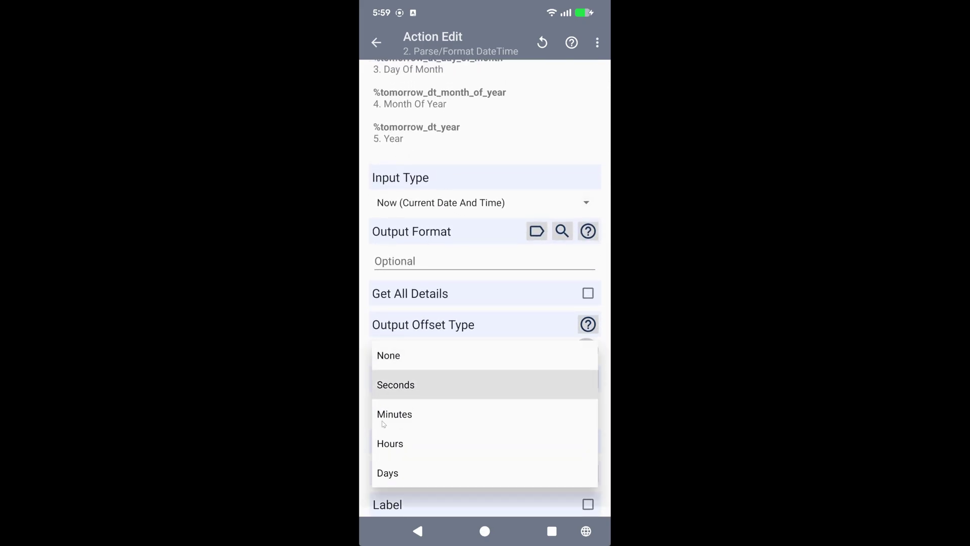
left_click(394, 471)
left_click(537, 379)
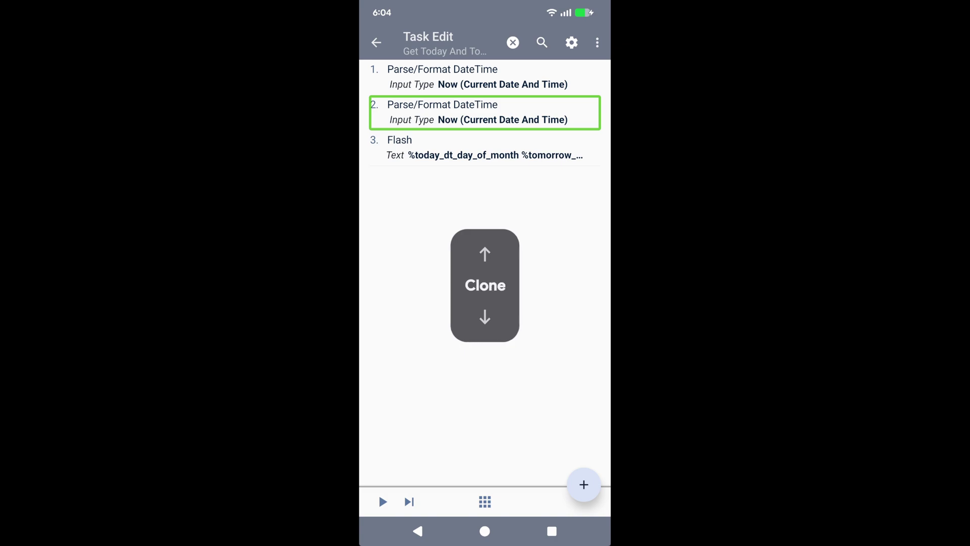
- Clone the second Parse/Format DateTime action into a new action 3
left_click(442, 141)
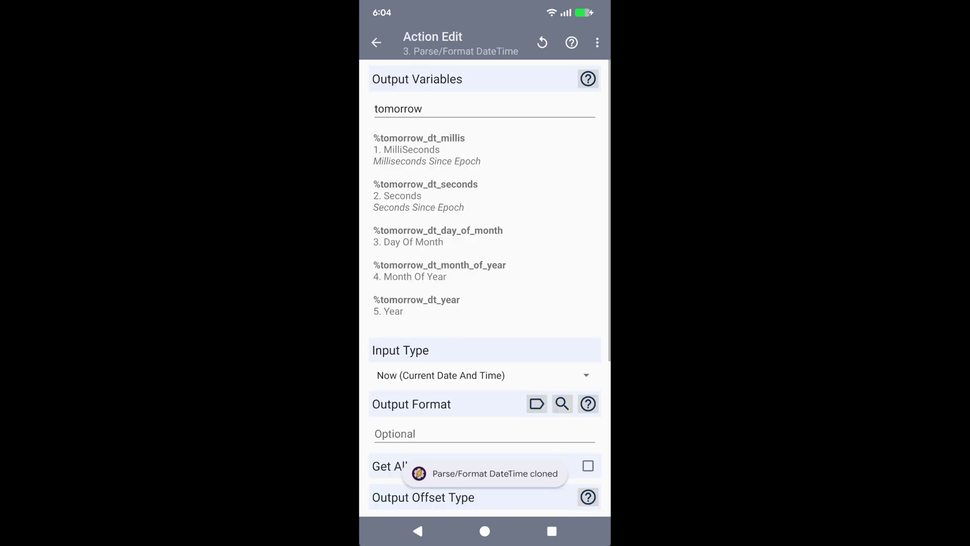